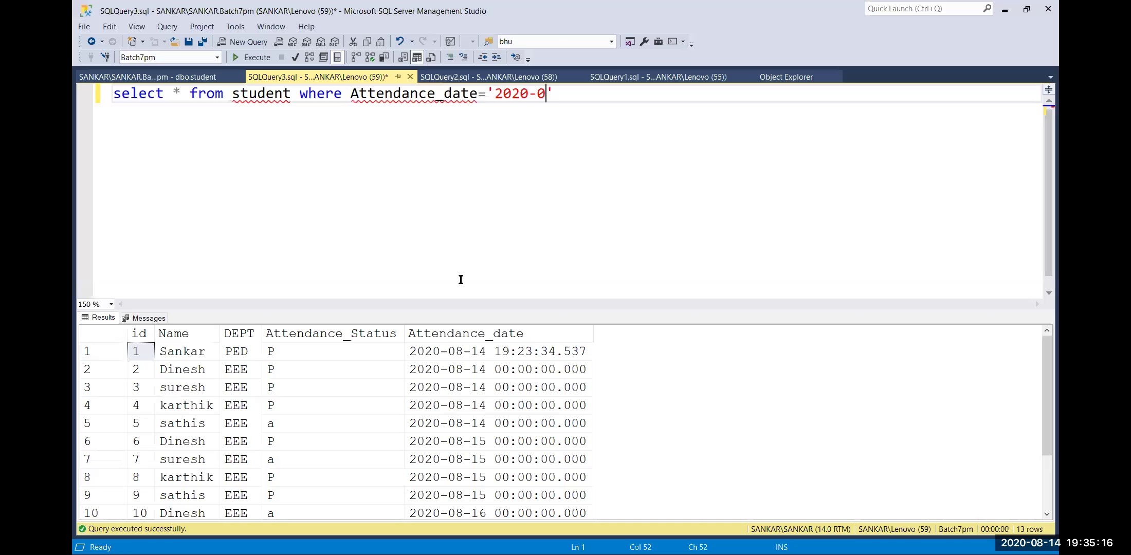
Step: Complete the Attendance_date filter as '2020-08-15' in the student query and run it
text(15)
key(F5)
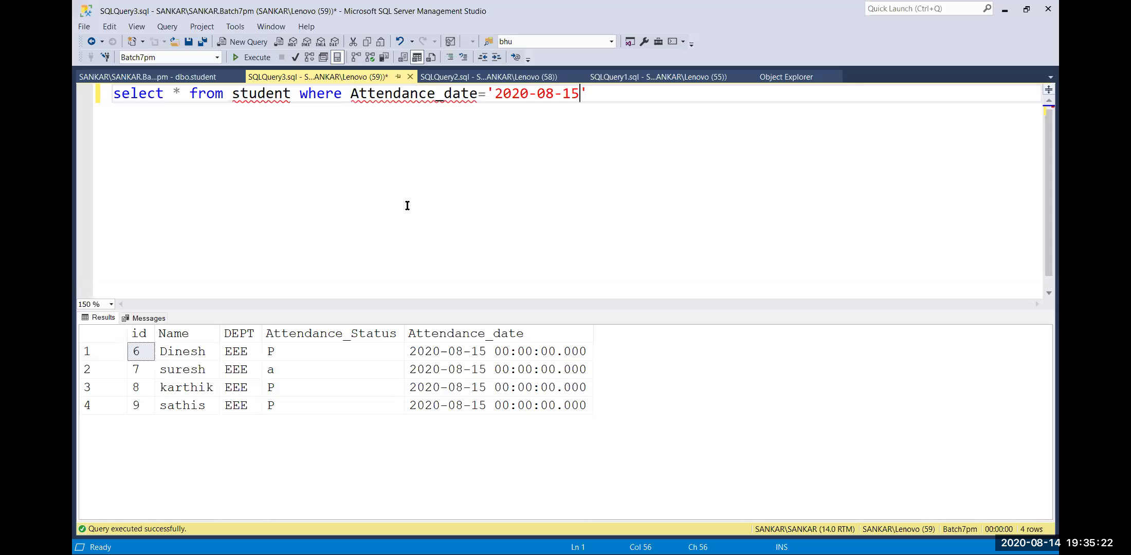
Step: Append the condition and attendance_status='a' to the student query's where clause and execute the query
click(608, 98)
text(and )
text(att)
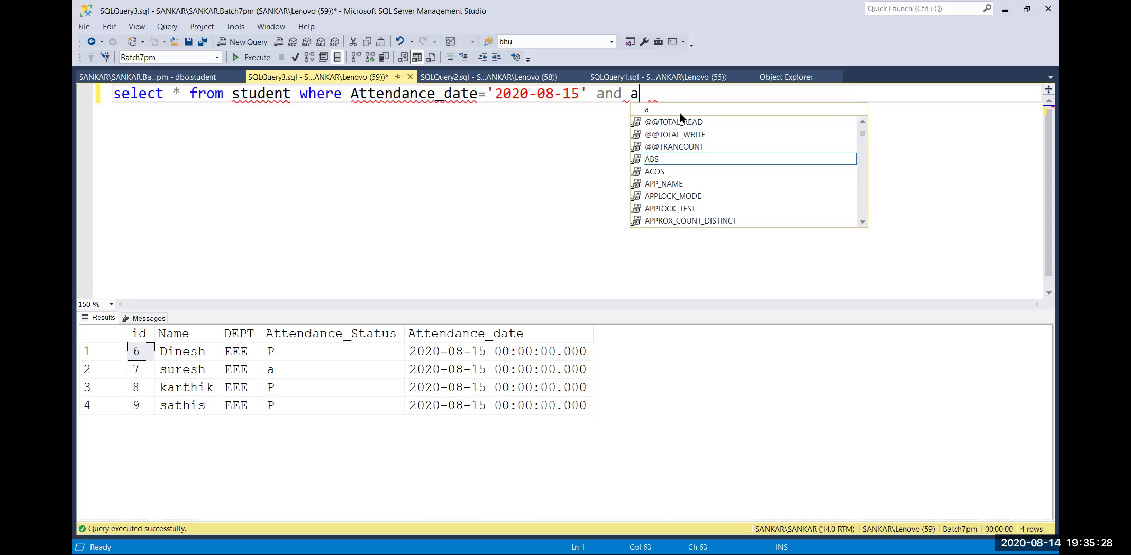
text(end)
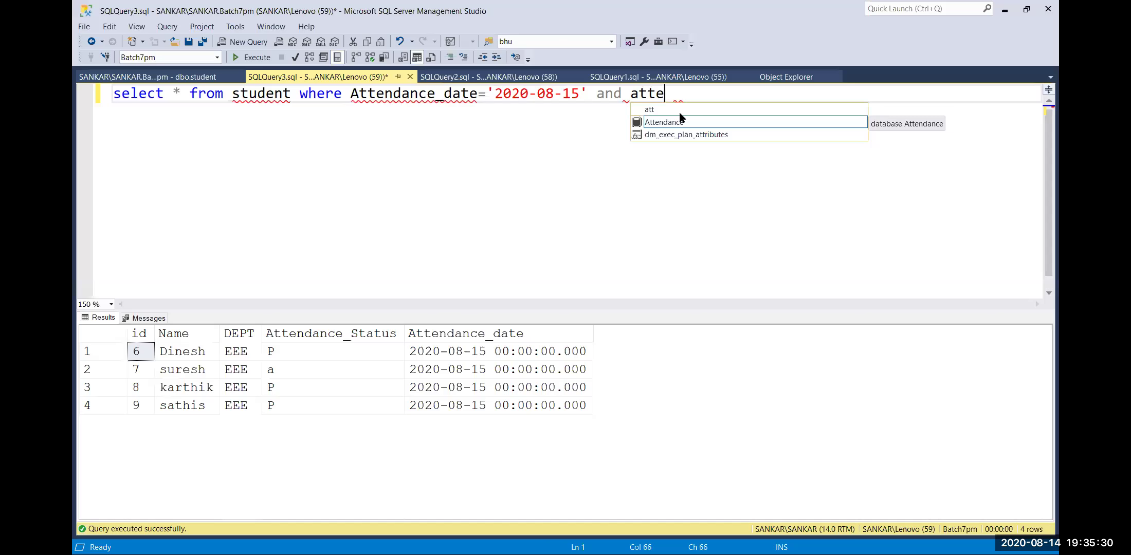
text(ance)
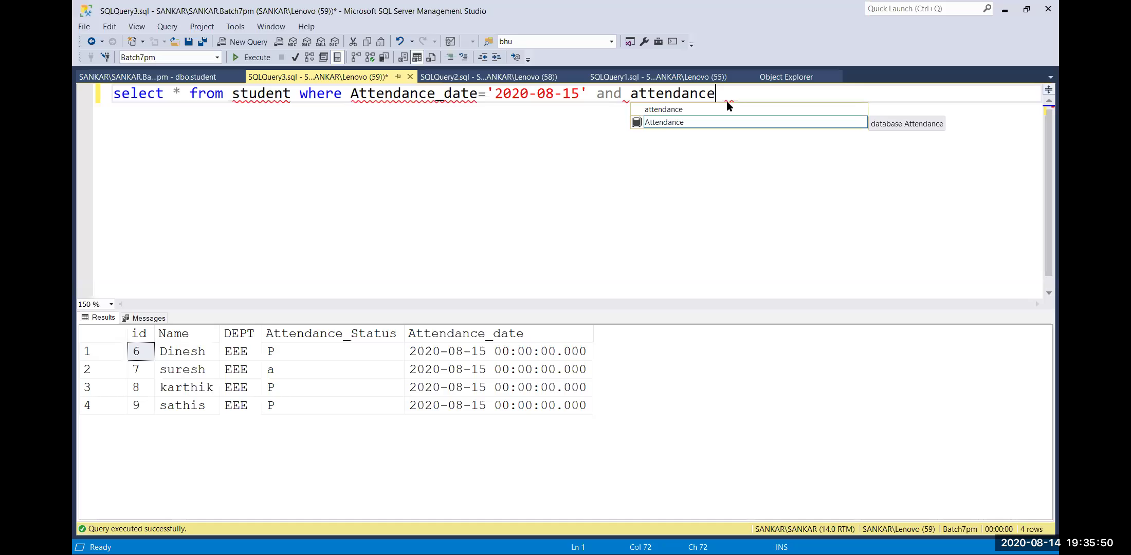
text(_stat)
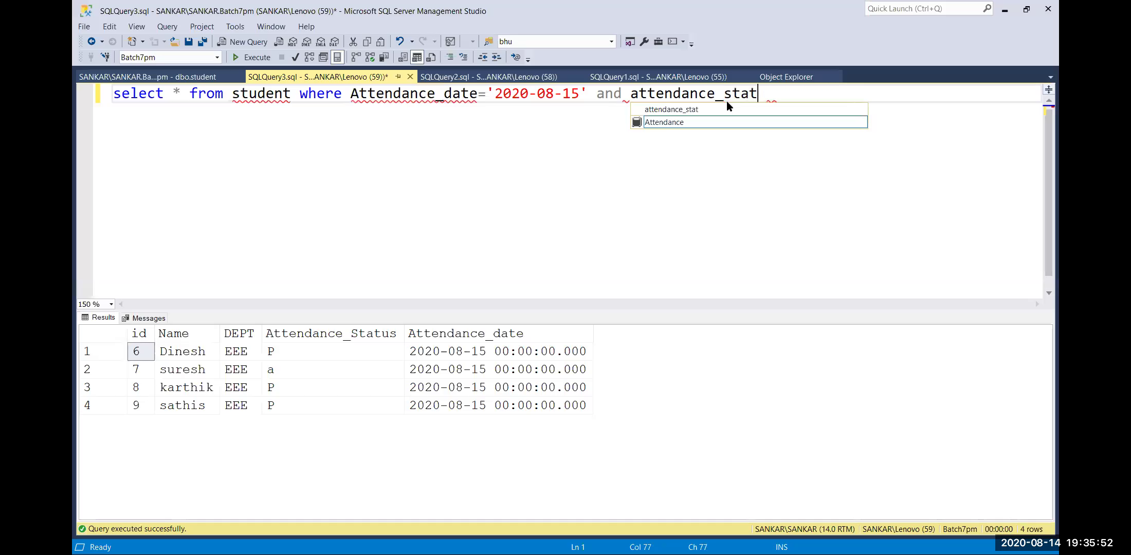
text(us)
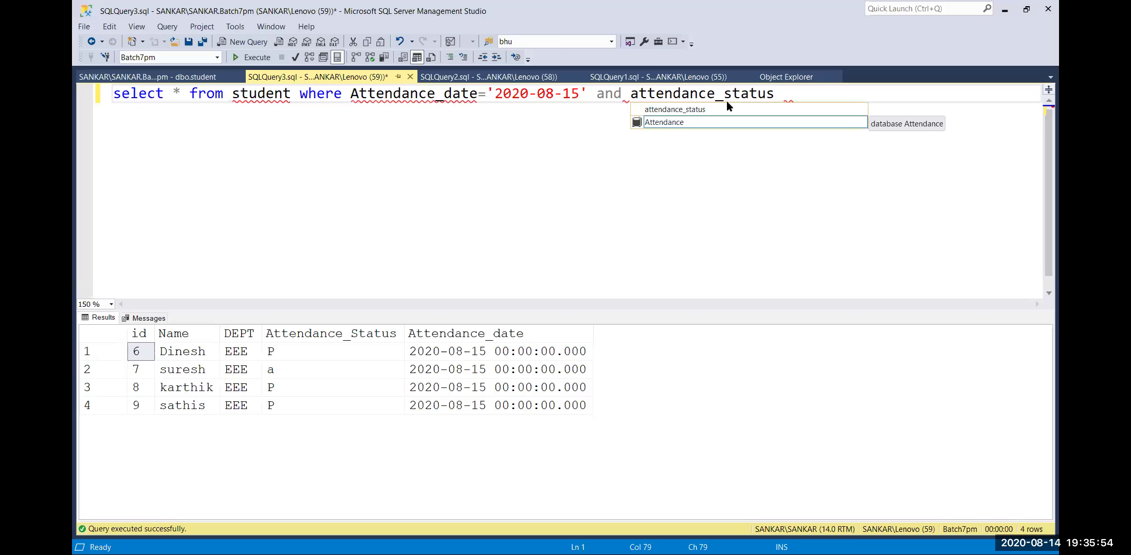
text(=)
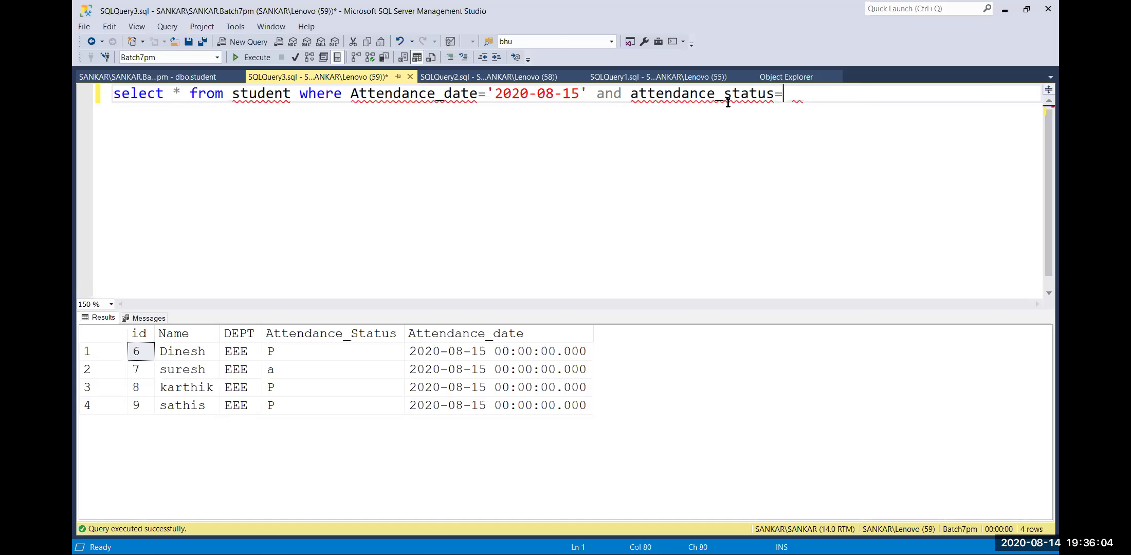
text('a)
key(F5)
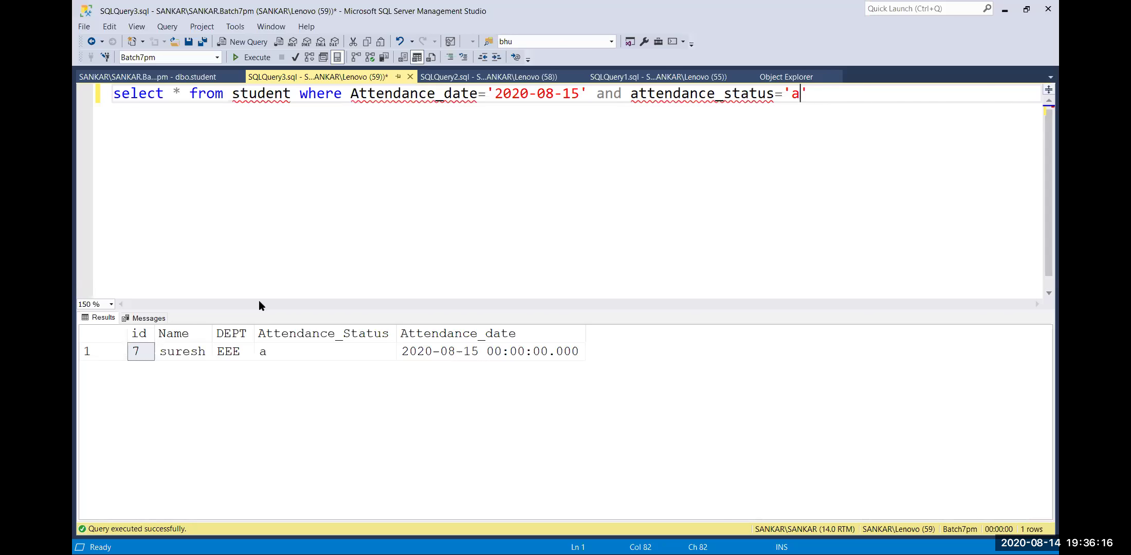
Step: Script the dbo.student table of the Batch7pm database as CREATE to a new query editor window
click(103, 77)
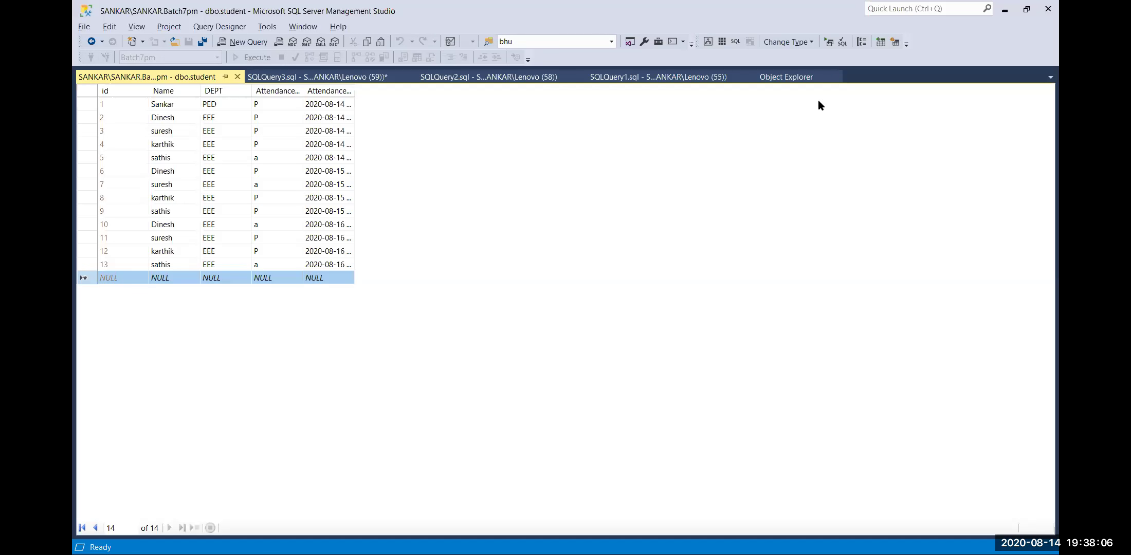
click(787, 77)
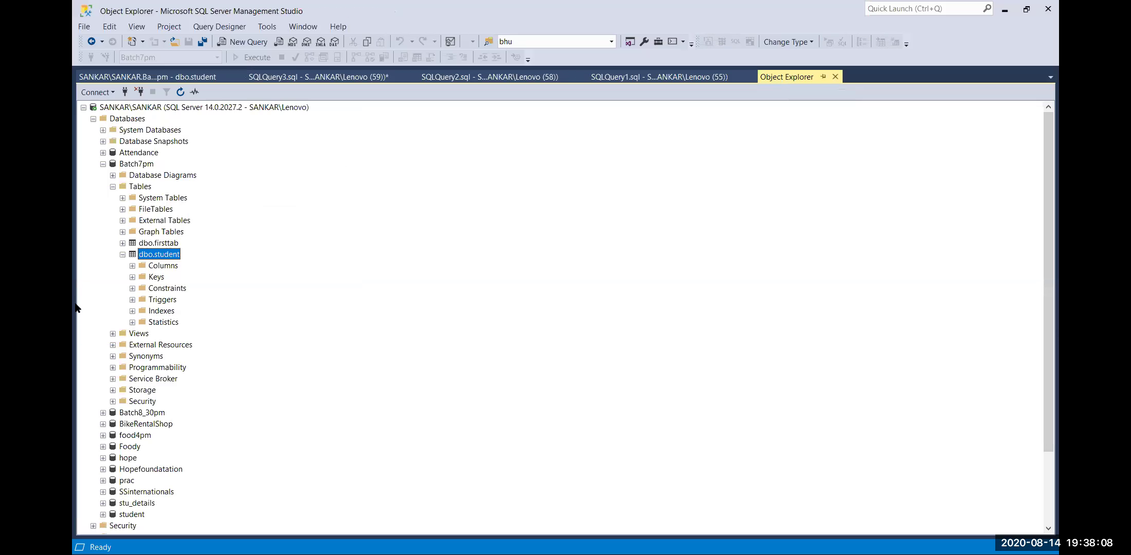
right_click(155, 255)
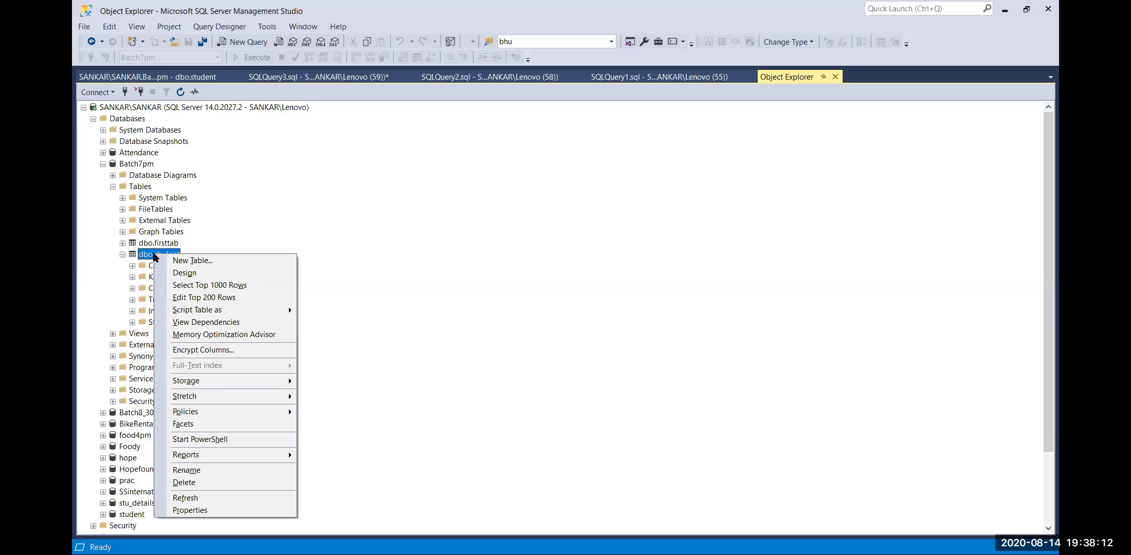
mouse_move(242, 312)
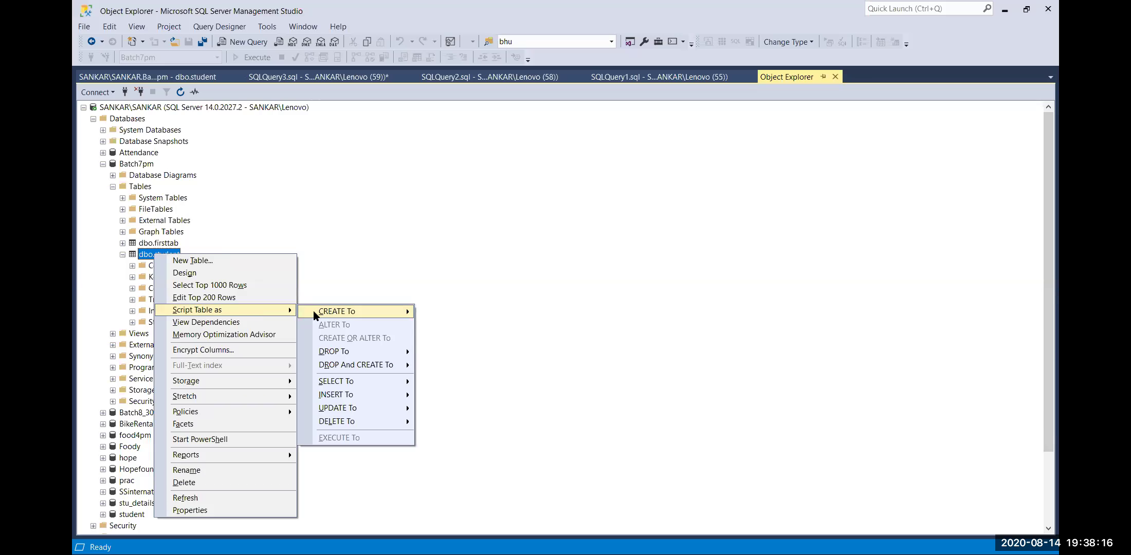
mouse_move(316, 315)
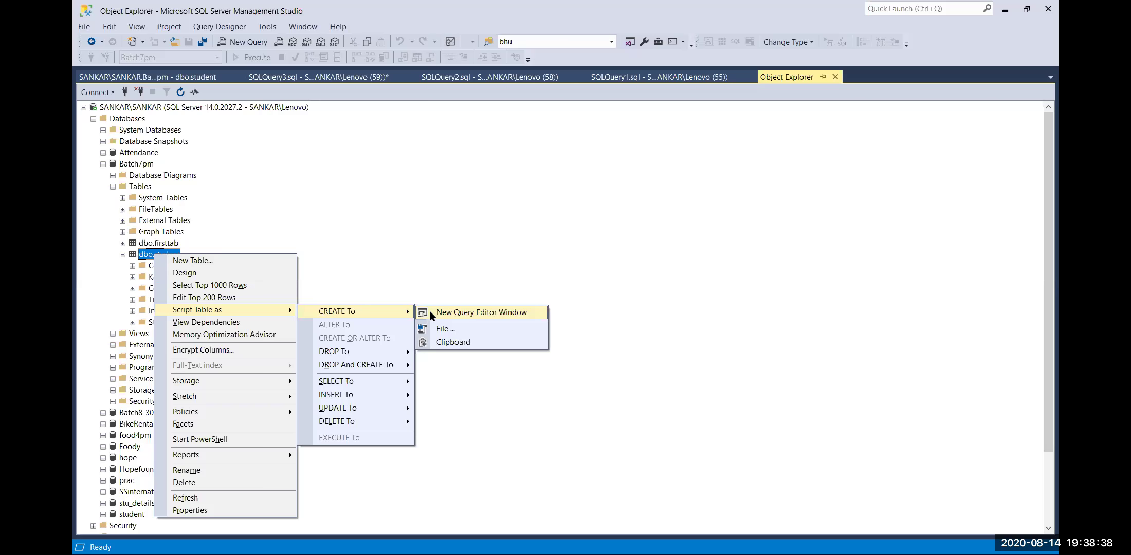
click(453, 312)
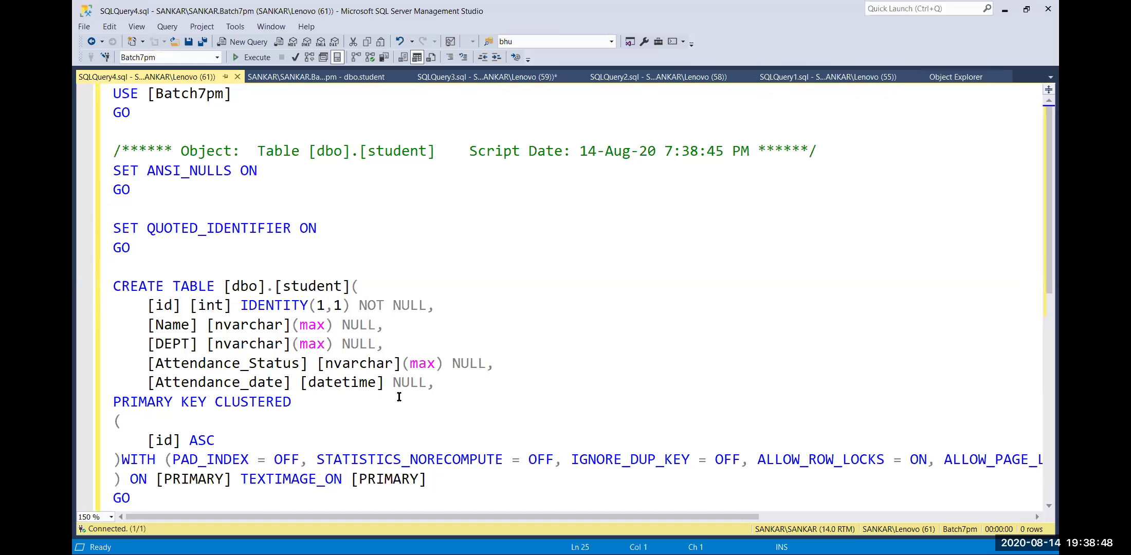
Step: Examine the generated CREATE TABLE script for dbo.student, including its column definitions, primary key and SET options
scroll(396, 396, down, 5)
scroll(373, 382, up, 1)
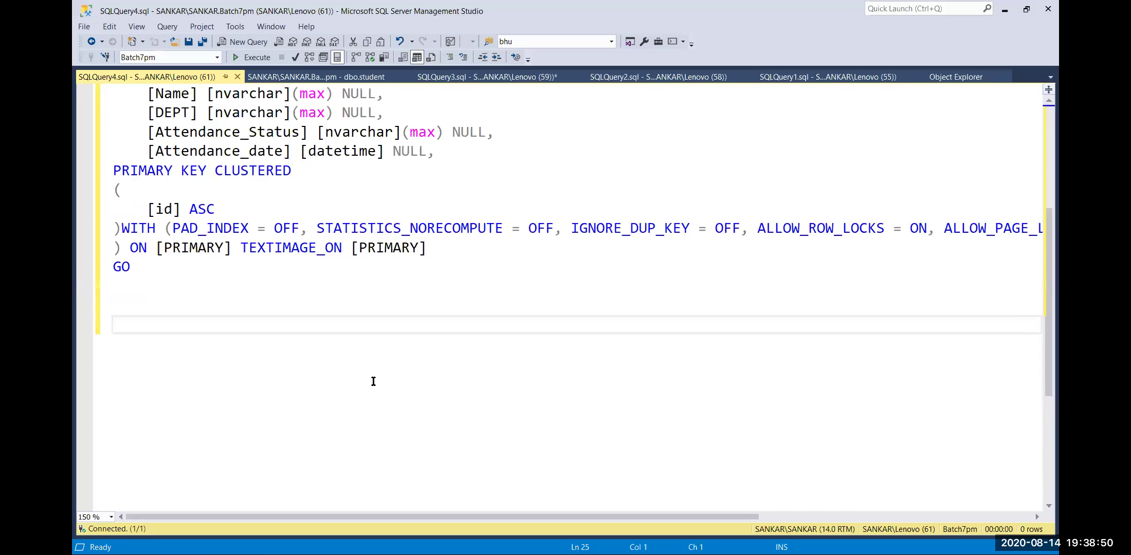
scroll(375, 380, up, 1)
scroll(374, 381, up, 3)
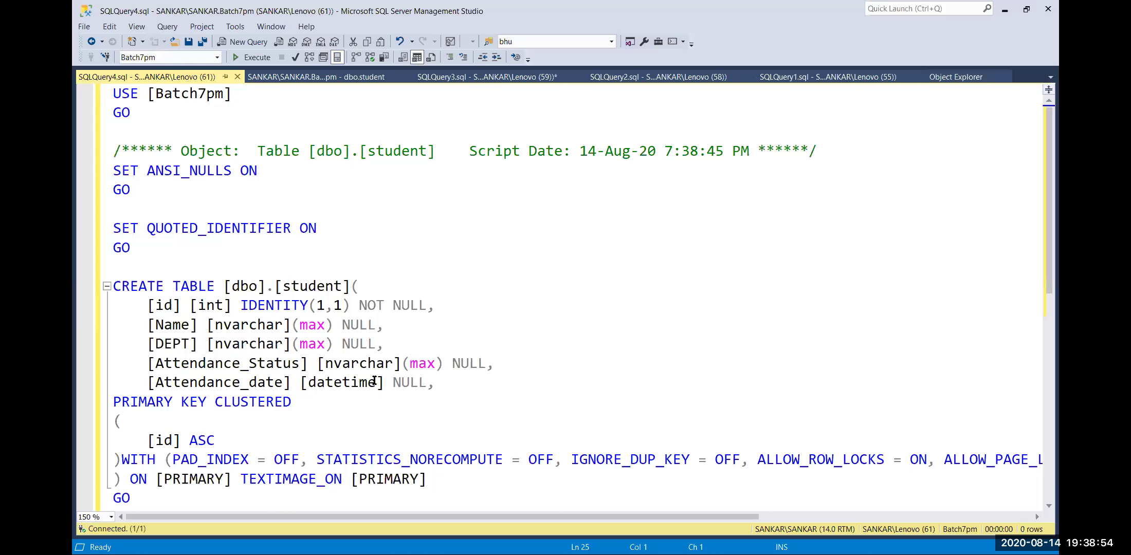
scroll(374, 382, down, 2)
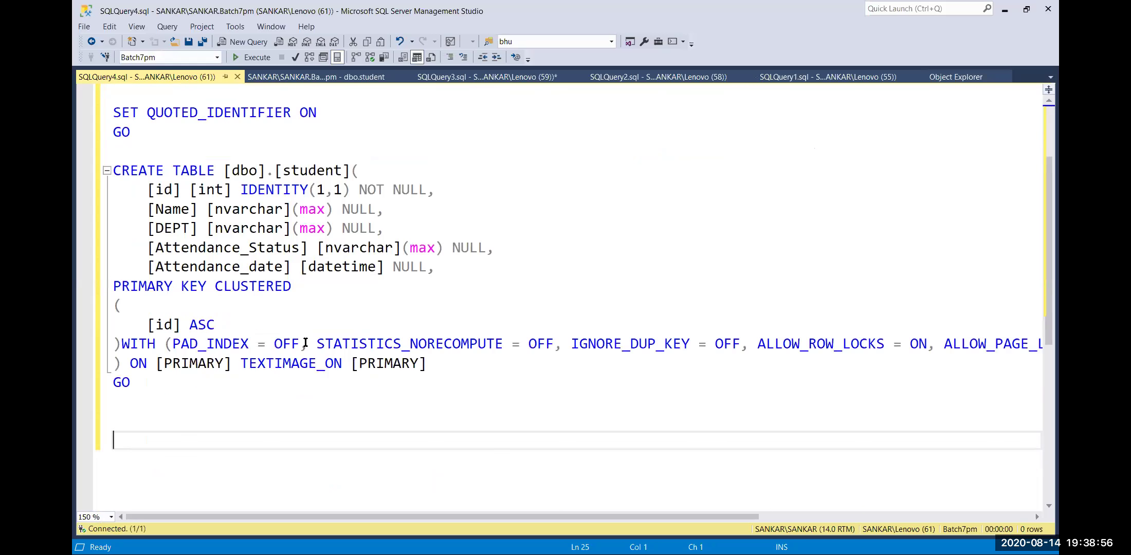
scroll(295, 336, up, 1)
scroll(295, 337, up, 1)
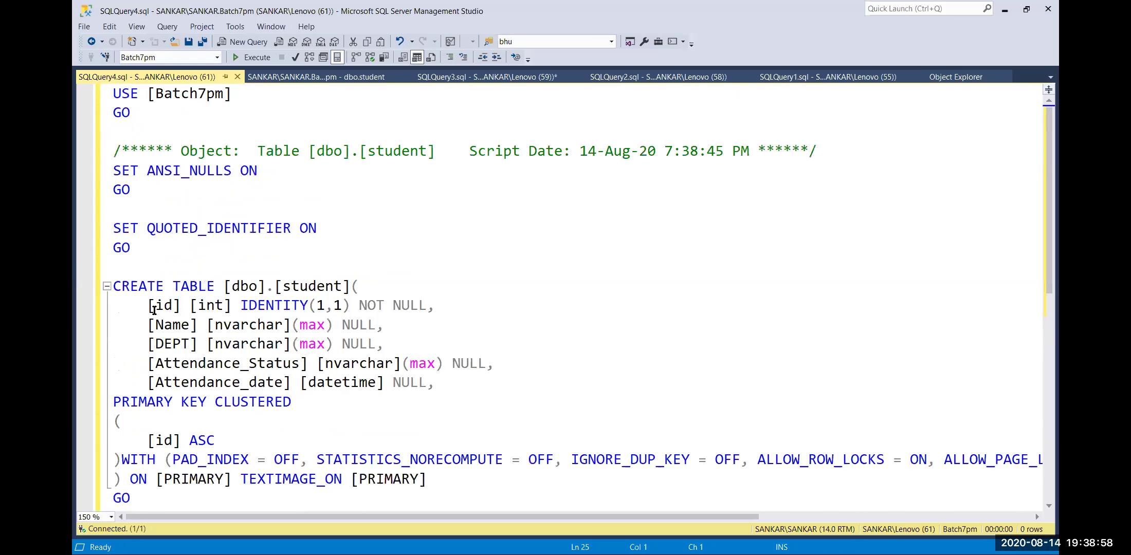
drag(207, 325, 240, 364)
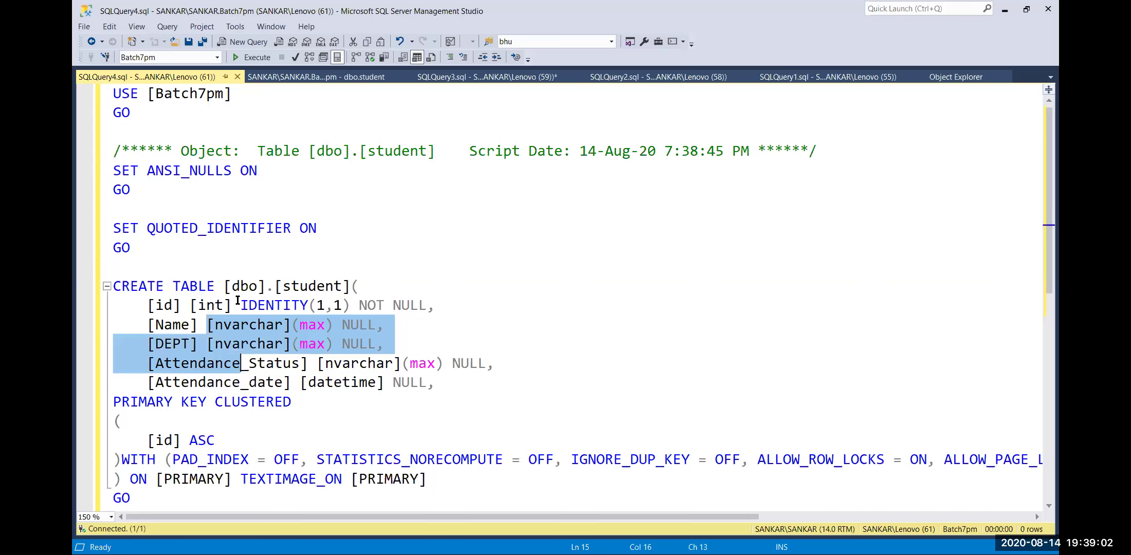
scroll(244, 308, down, 2)
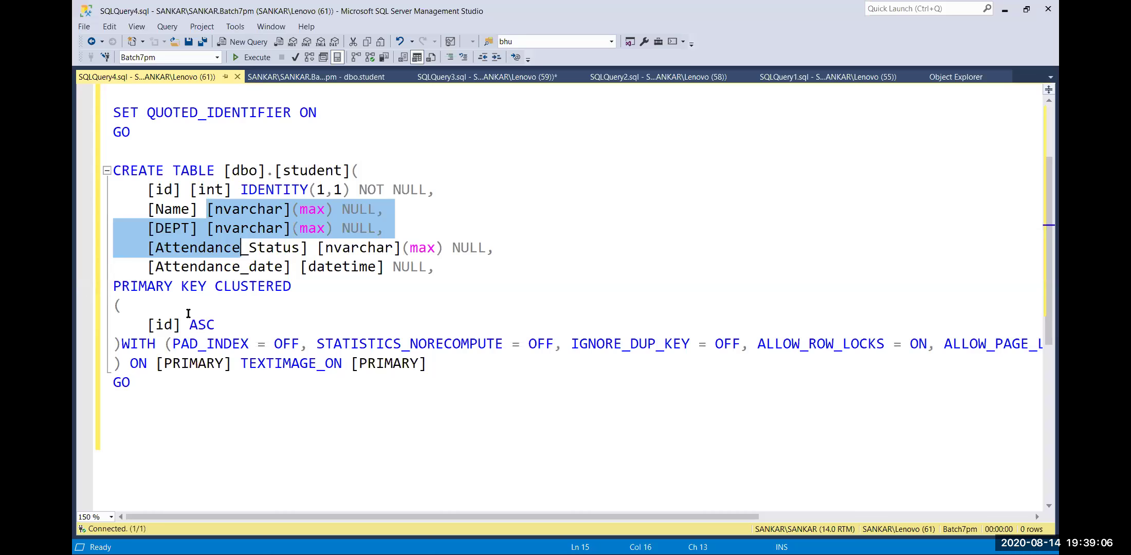
scroll(188, 314, up, 2)
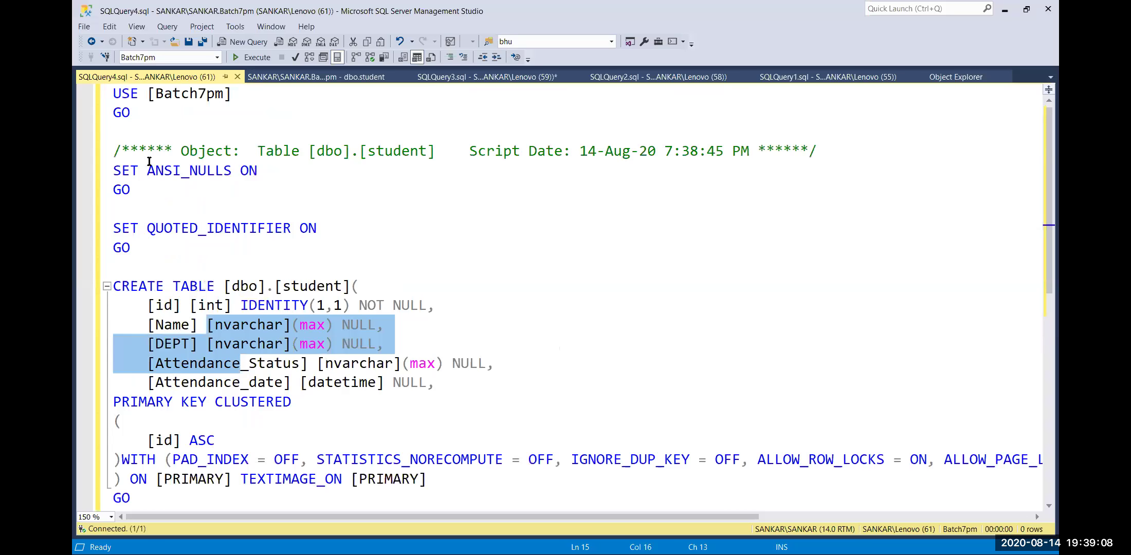
scroll(196, 196, down, 3)
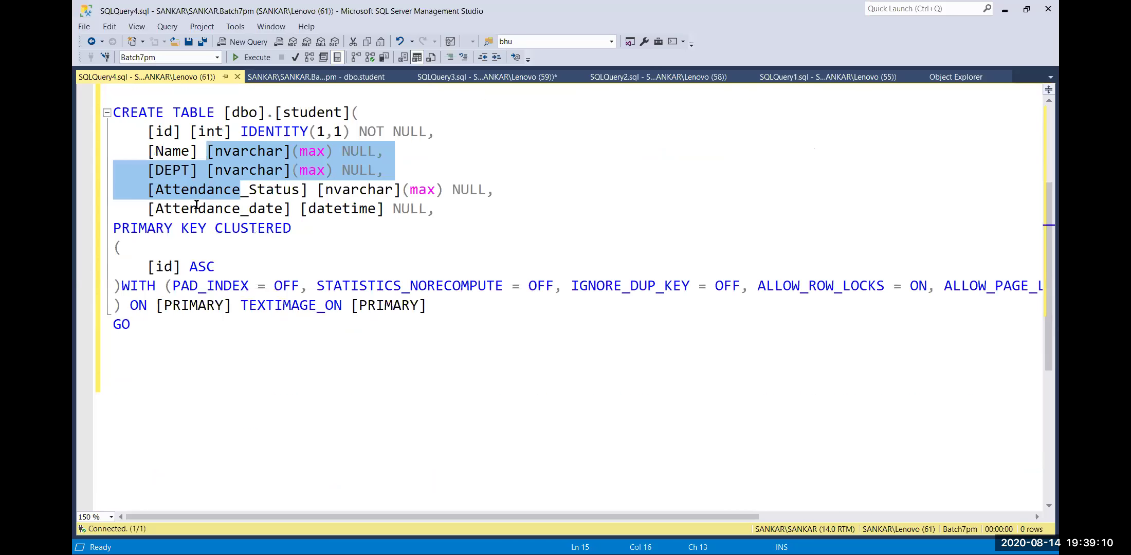
scroll(191, 253, up, 3)
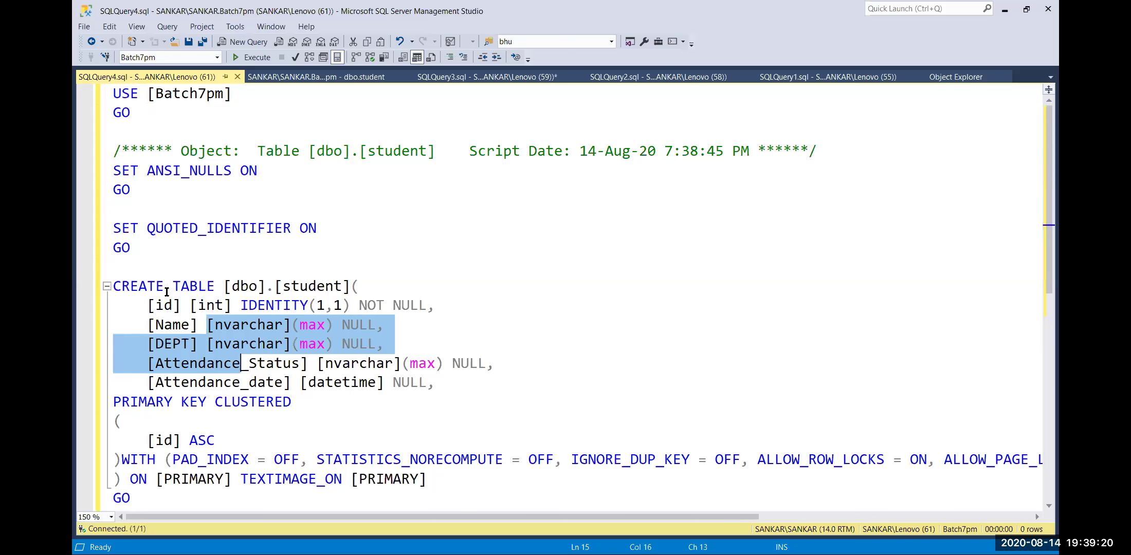
scroll(167, 292, down, 2)
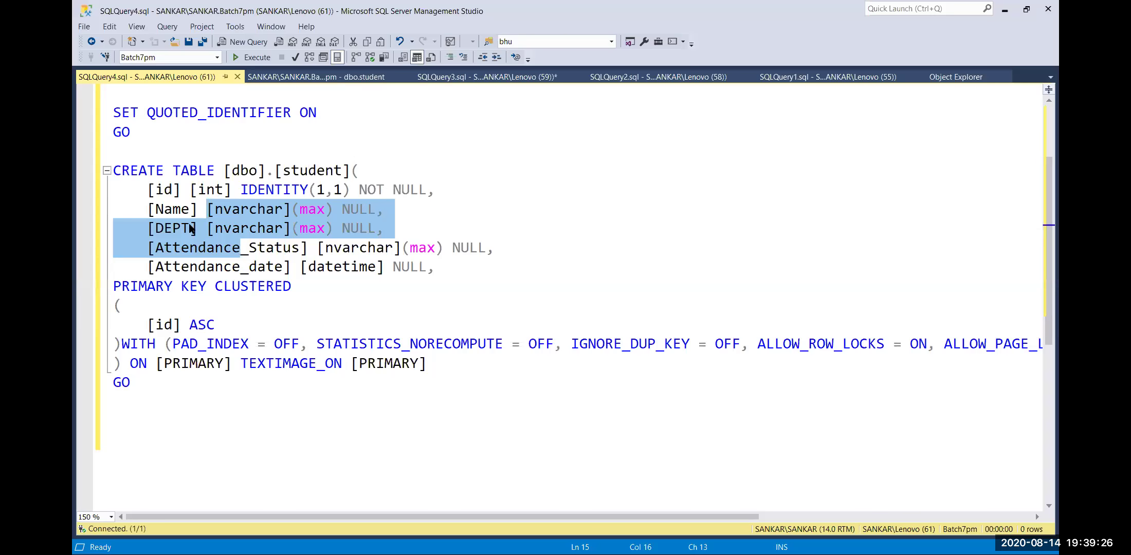
scroll(324, 252, up, 1)
scroll(323, 252, up, 1)
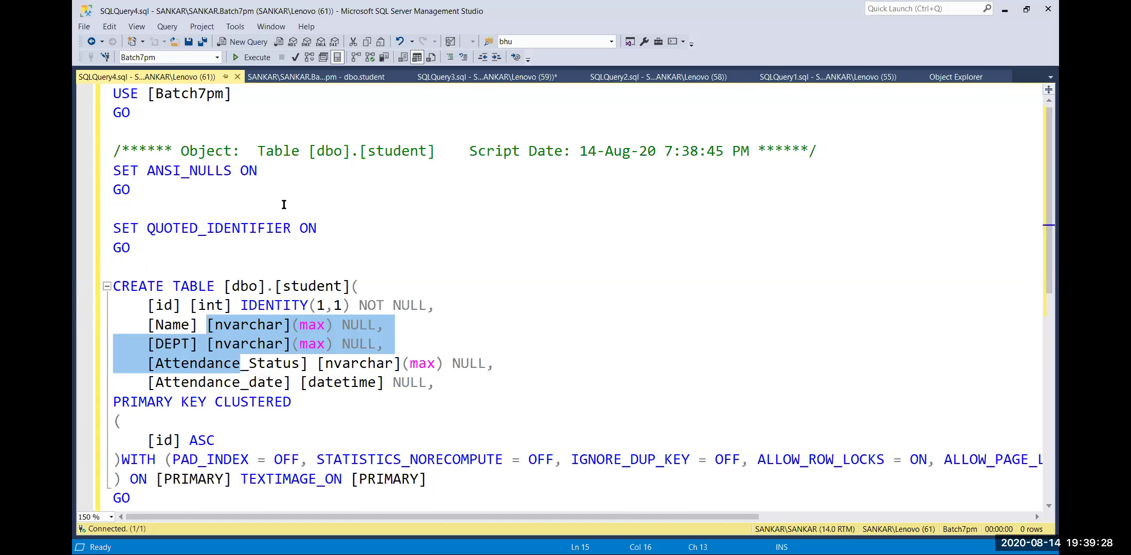
scroll(304, 191, down, 1)
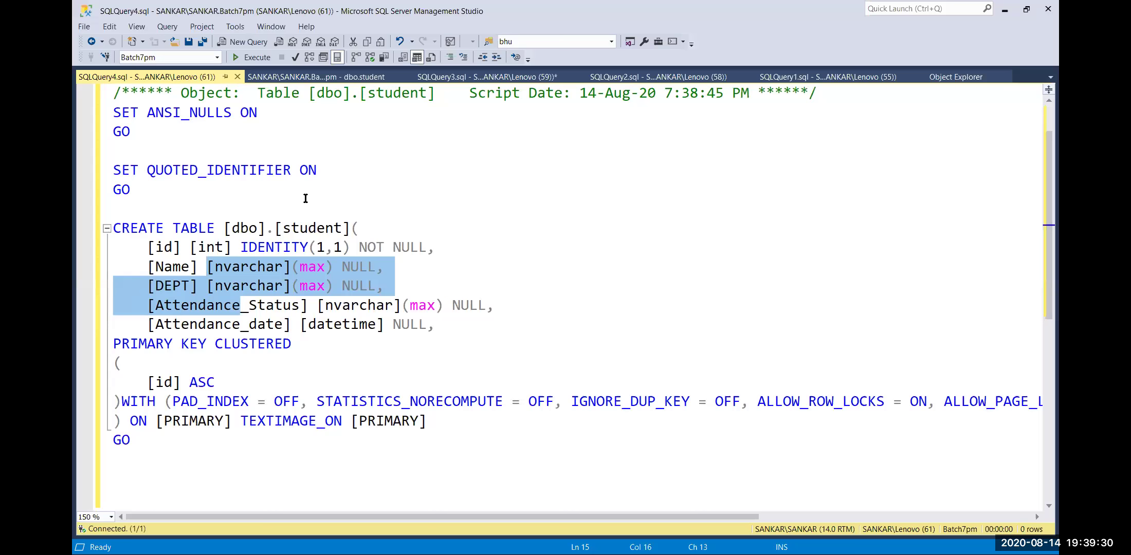
scroll(308, 199, up, 1)
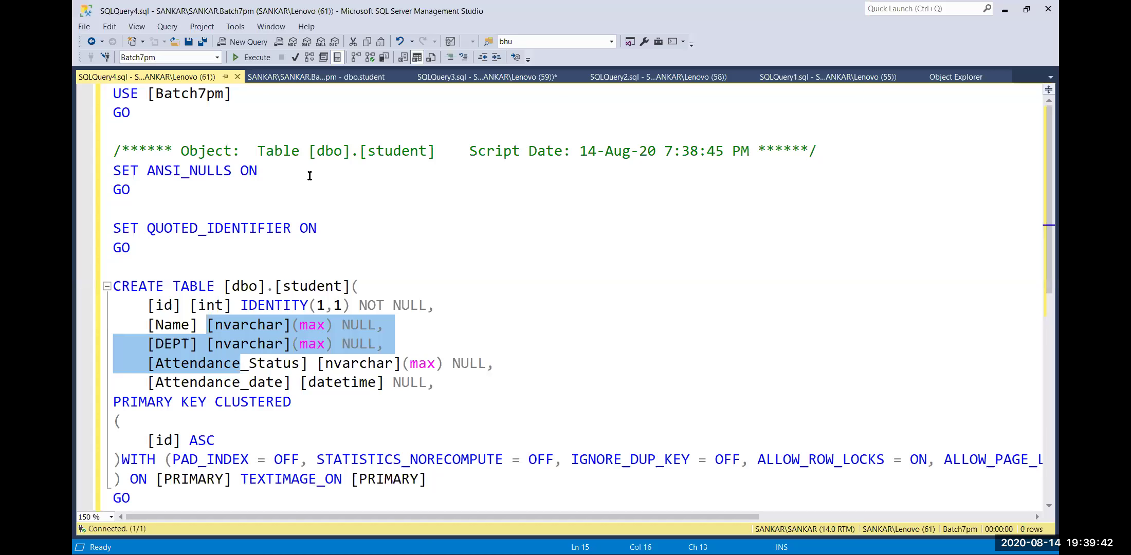
scroll(417, 183, down, 1)
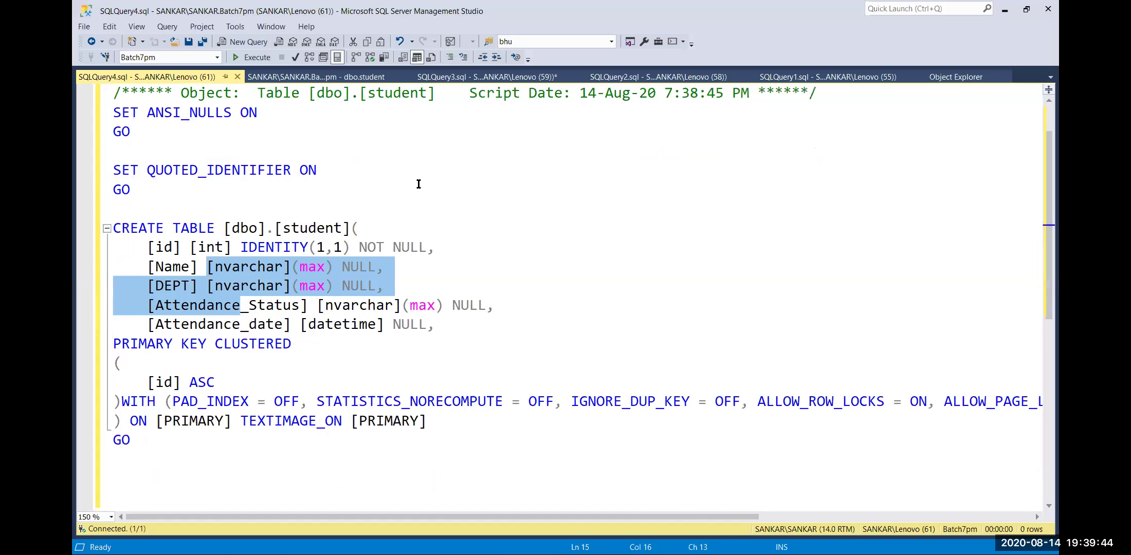